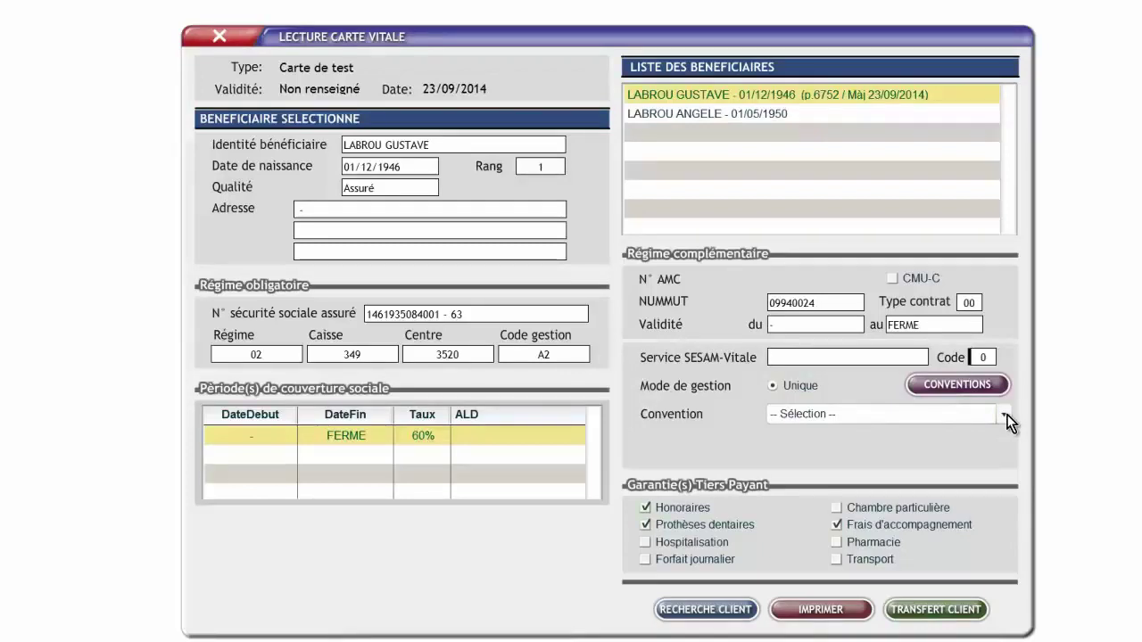
# Assign the 02 - RAM-GAMEX - RO (T.P.) convention to the selected beneficiary and transfer the card data to the client record.
pyautogui.click(1004, 416)
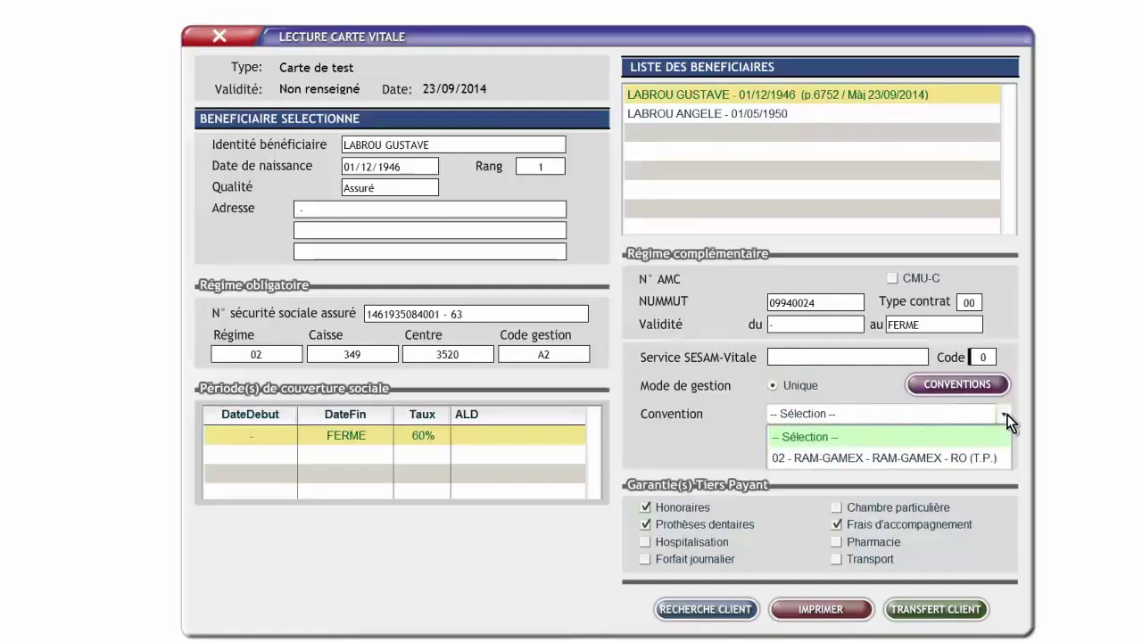
pyautogui.click(971, 457)
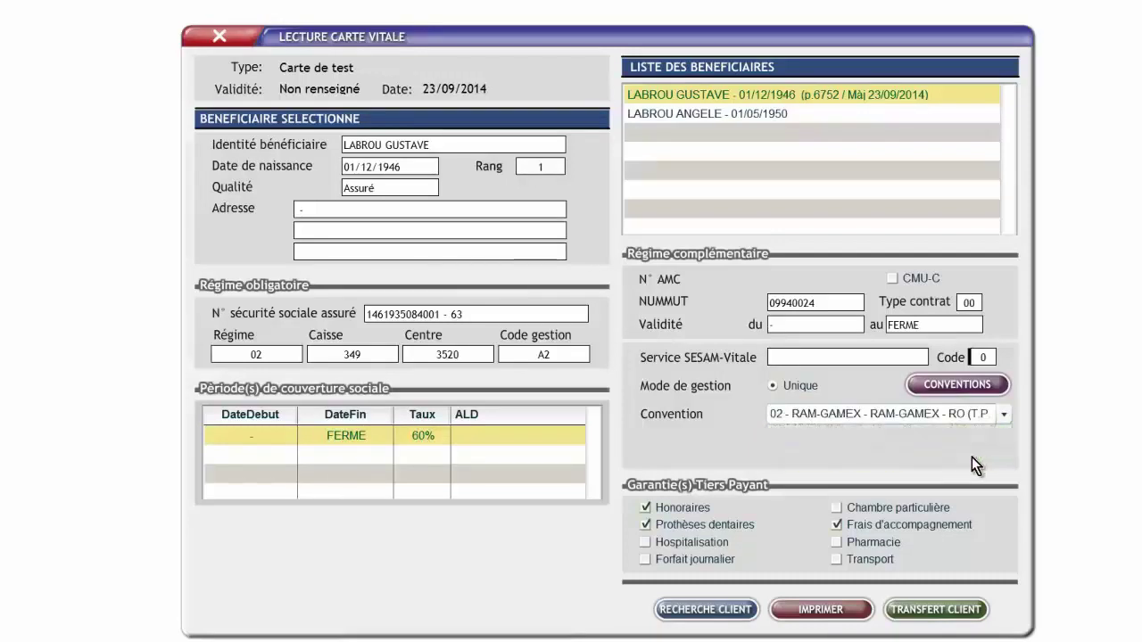
pyautogui.click(934, 610)
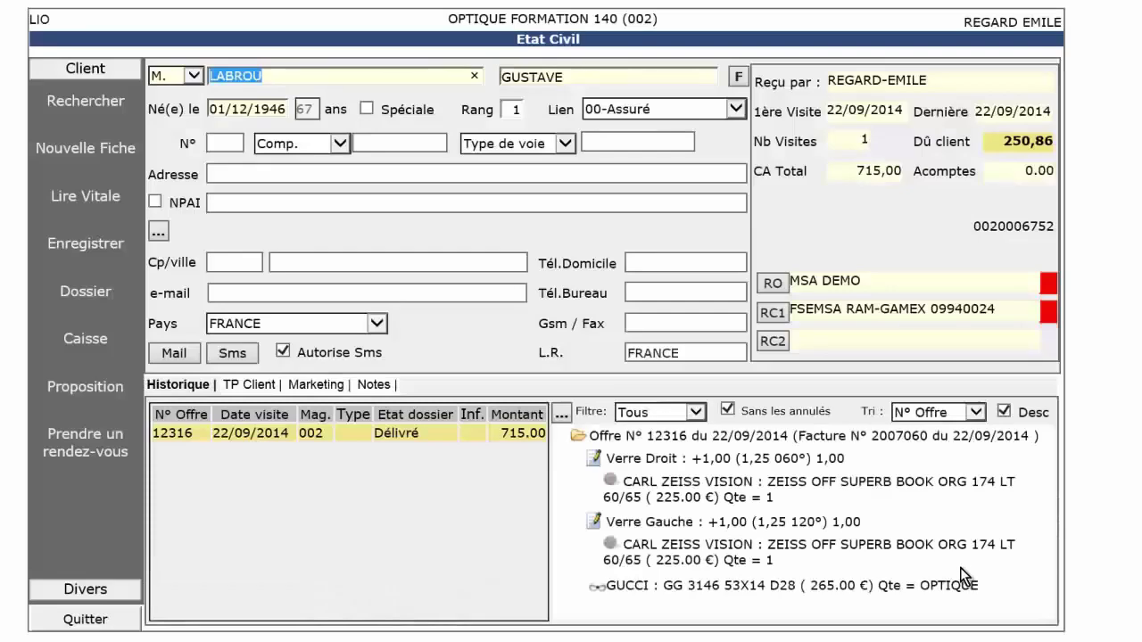
# Set the end date of the client's compulsory scheme (RO) rights to 31/12/2014 and confirm.
pyautogui.click(774, 284)
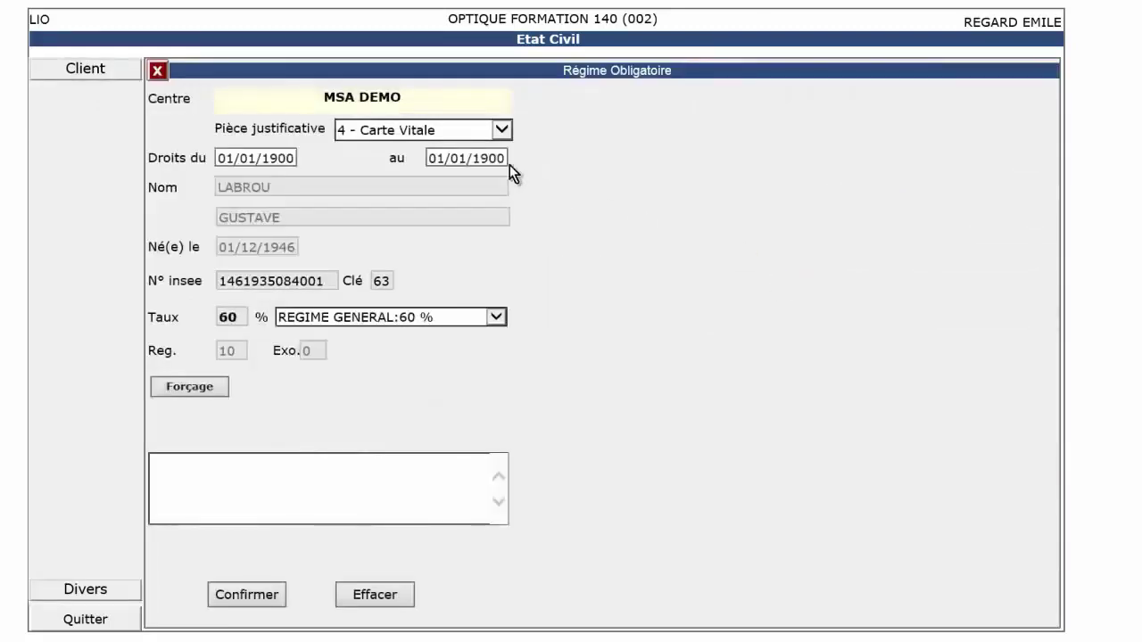
pyautogui.moveTo(502, 158); pyautogui.dragTo(375, 159)
pyautogui.write('31')
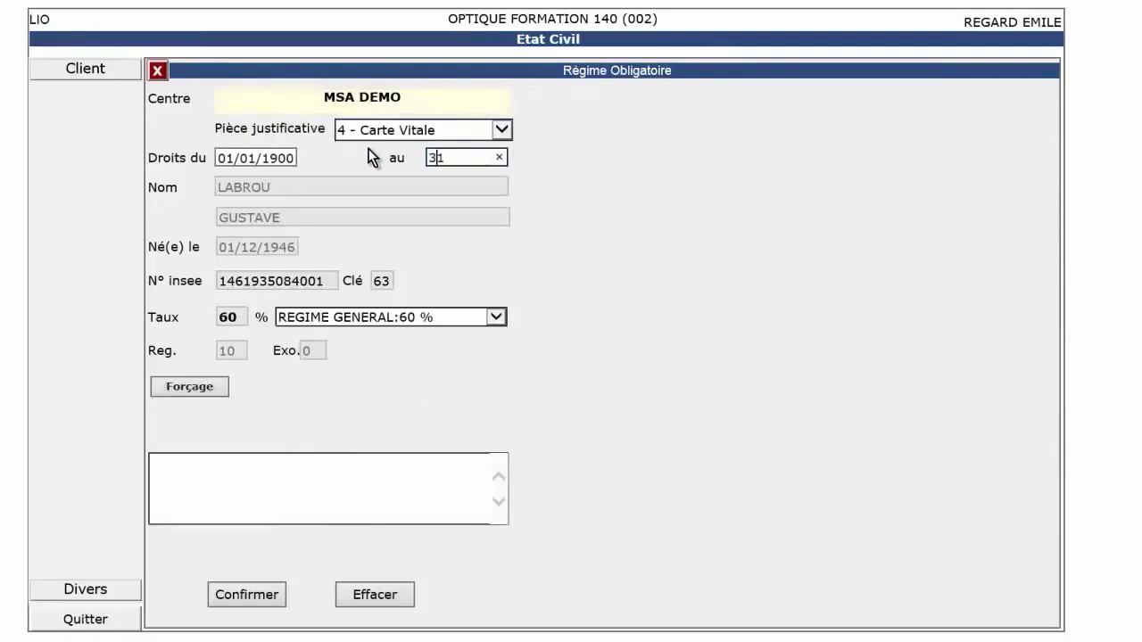
pyautogui.write('/12/201')
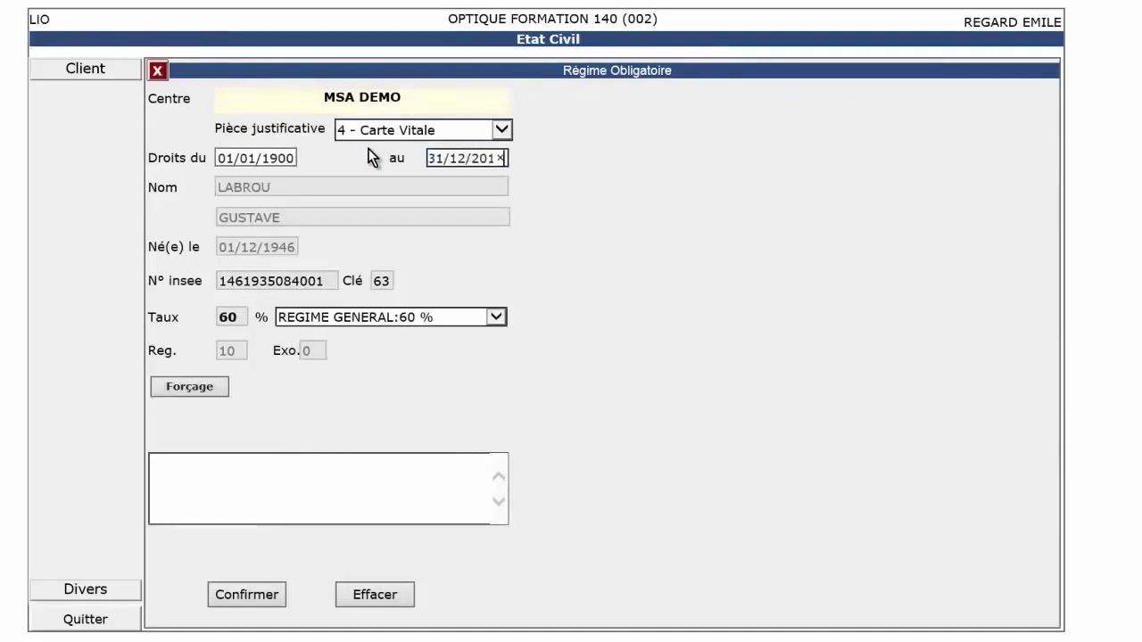
pyautogui.click(251, 598)
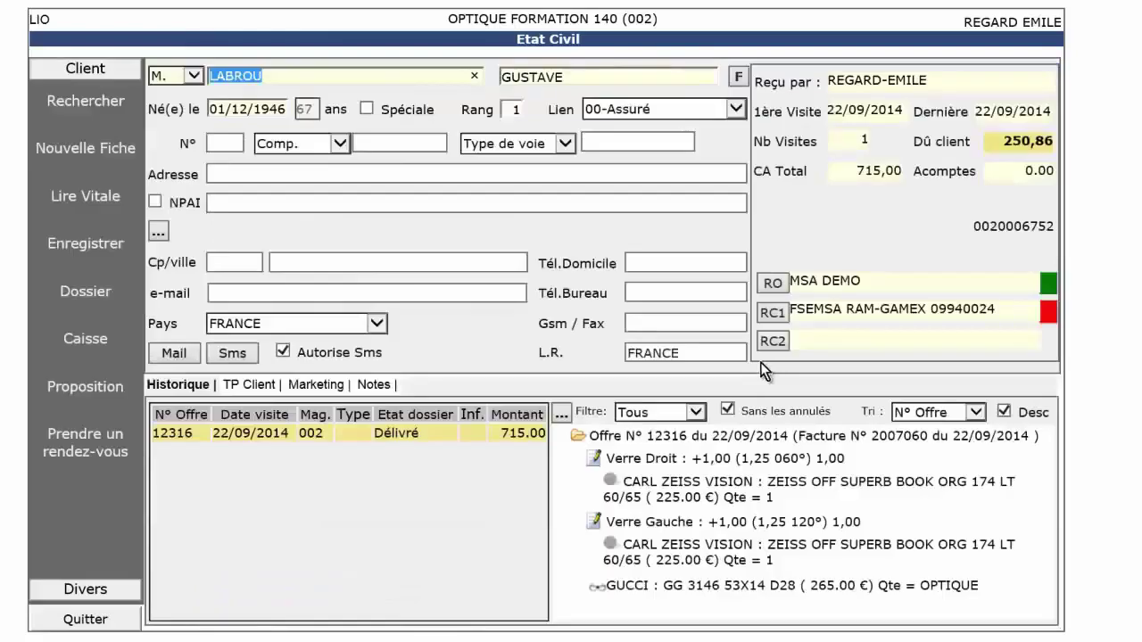
# Set the end date of the client's complementary scheme (RC1) rights to 31/12/2014 and confirm.
pyautogui.click(773, 314)
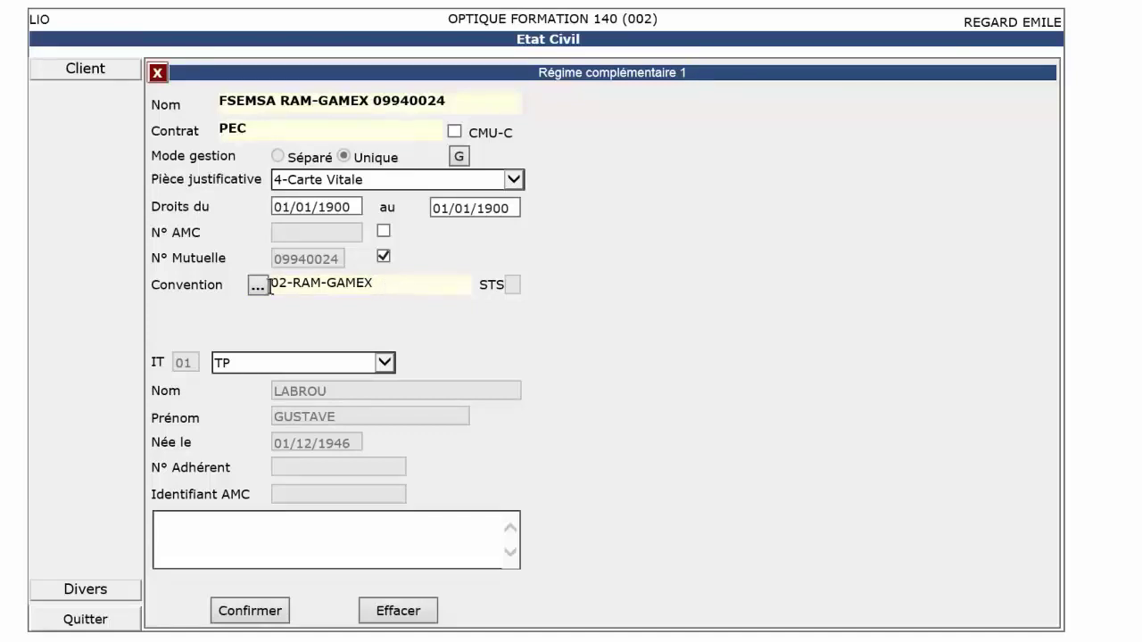
pyautogui.click(257, 287)
pyautogui.moveTo(514, 212); pyautogui.dragTo(407, 203)
pyautogui.write('31/12/2014')
pyautogui.click(259, 611)
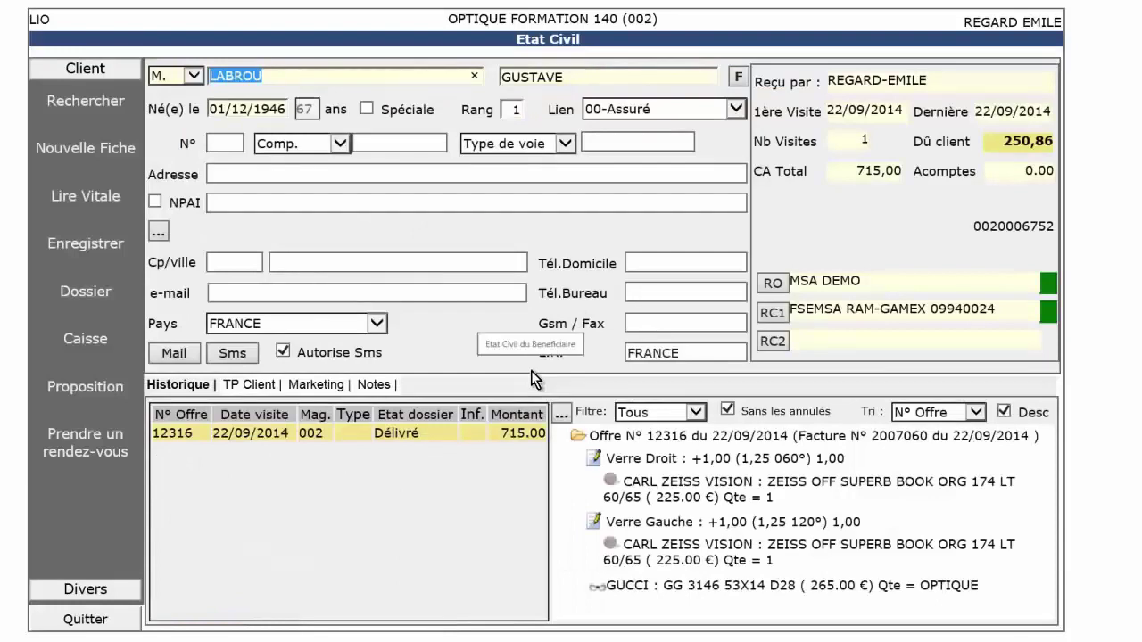
# Create a new dossier with an OD correction of sphere 1.25, cylinder 1 and axis 60, and mirror it symmetrically to OG.
pyautogui.click(559, 418)
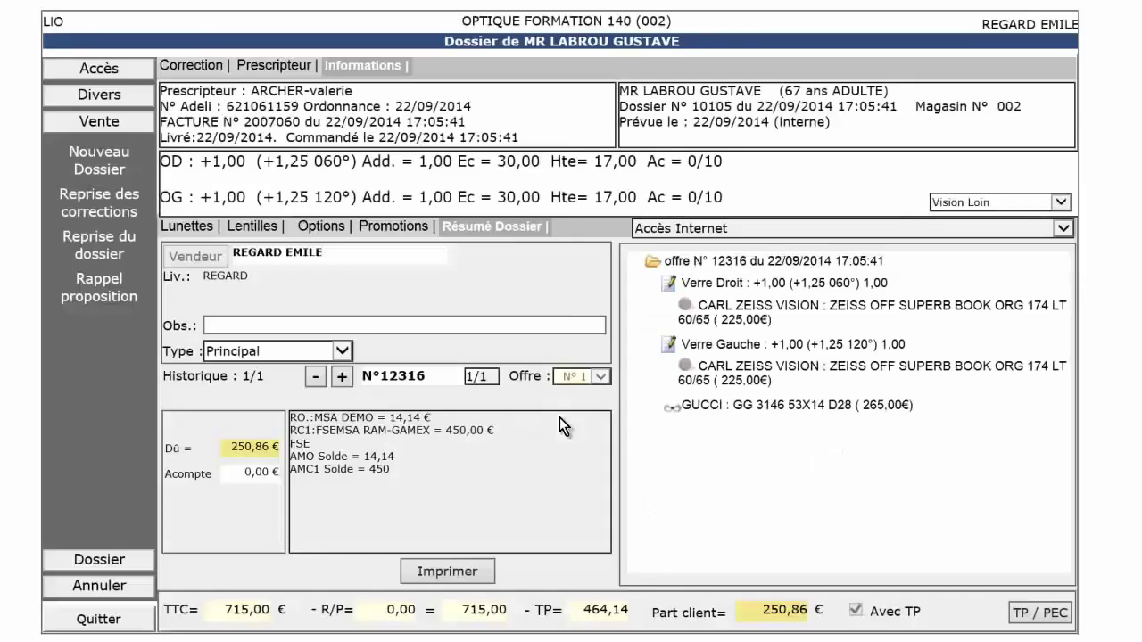
pyautogui.click(125, 160)
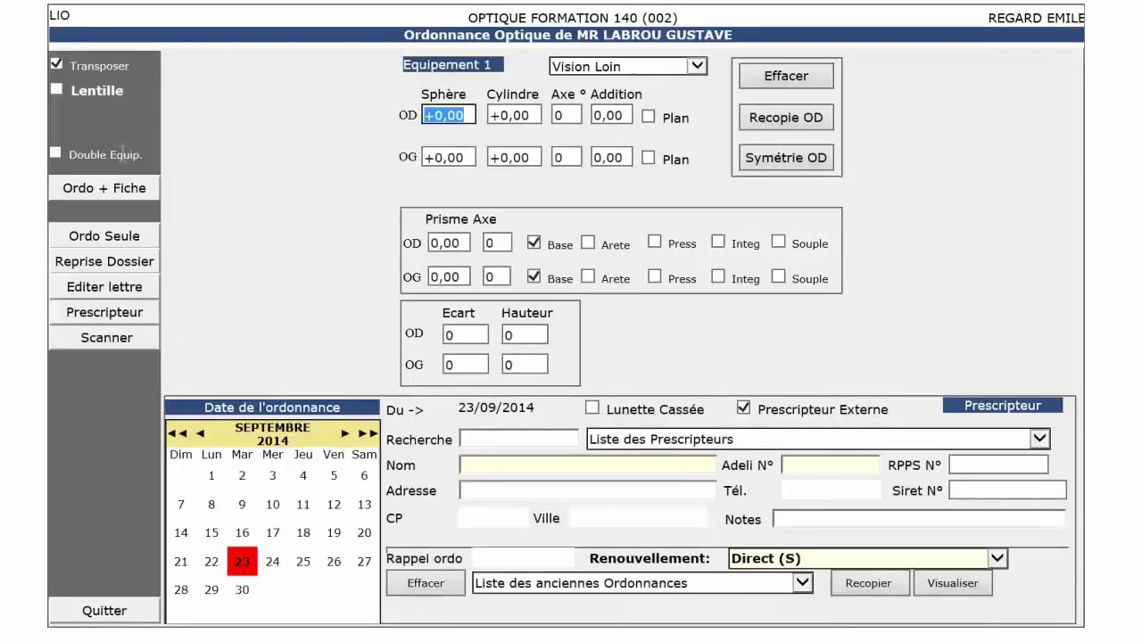
pyautogui.write('1.25')
pyautogui.press('Tab')
pyautogui.write('1')
pyautogui.click(564, 115)
pyautogui.write('60')
pyautogui.click(770, 156)
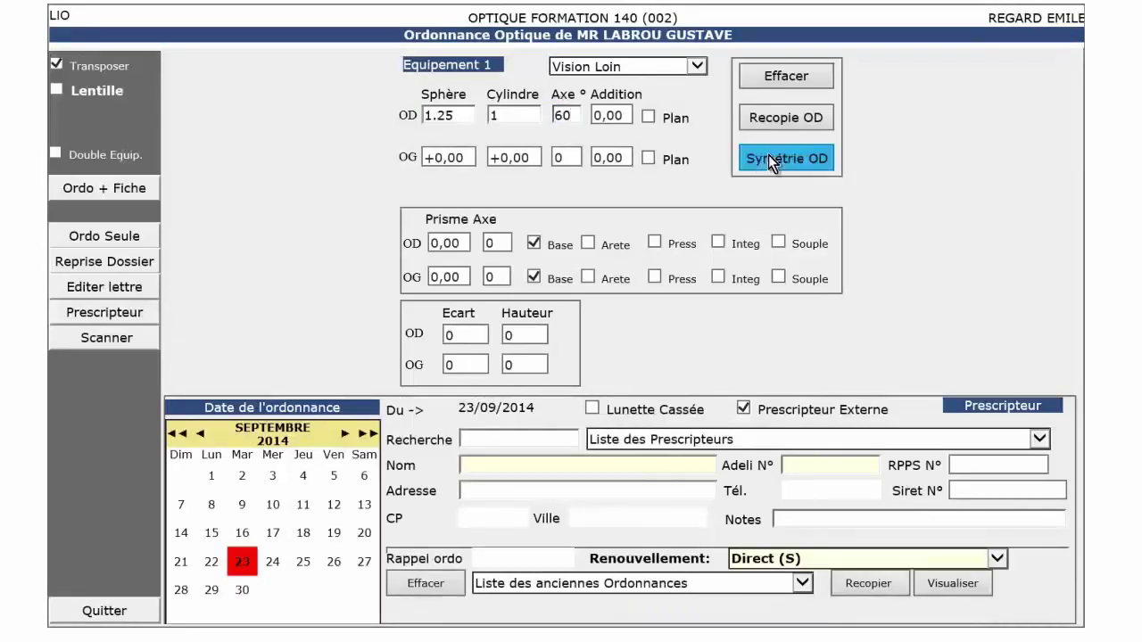
# Set the addition to 1 for both OD and OG.
pyautogui.click(468, 334)
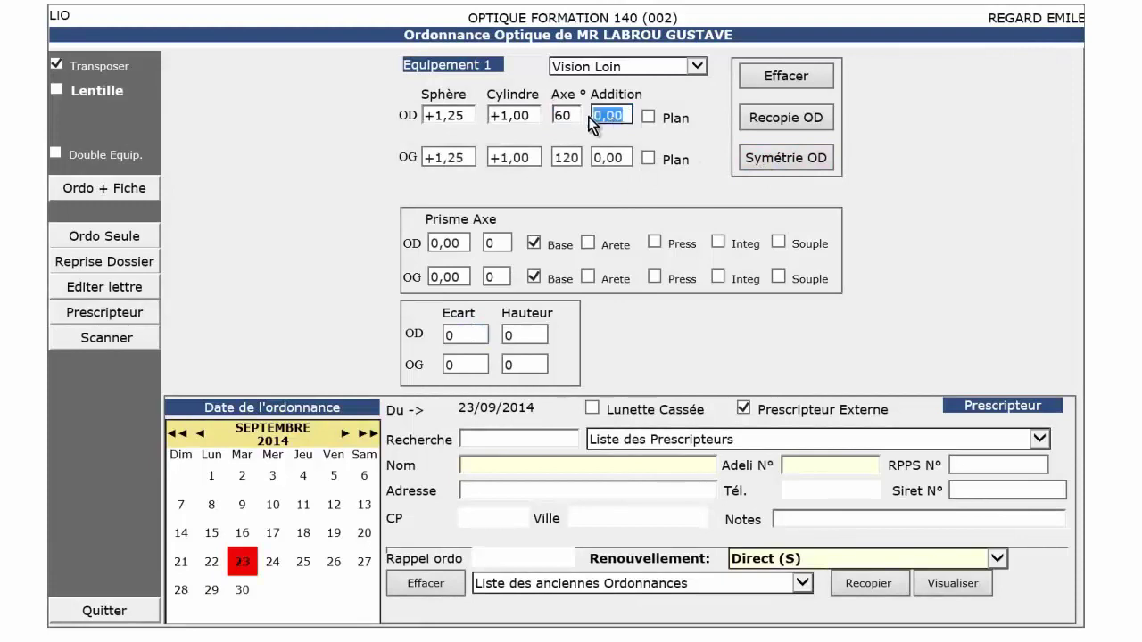
pyautogui.write('1')
pyautogui.press('Tab')
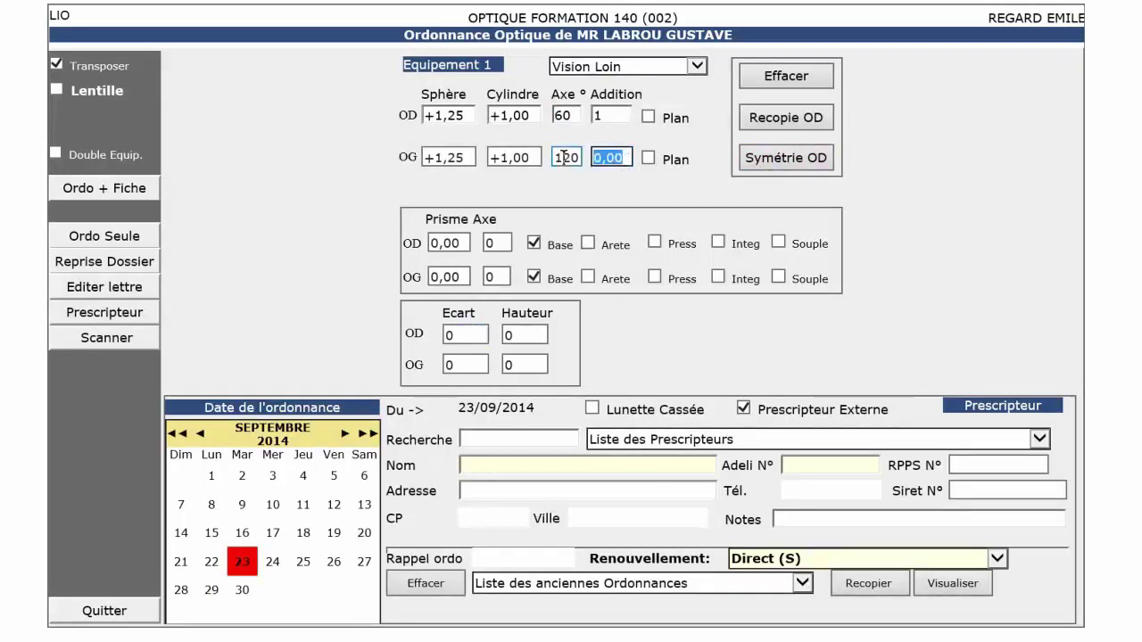
pyautogui.write('1')
# Set the pupillary distances (Ecart) to 30 and the heights (Hauteur) to 17 for both eyes.
pyautogui.click(468, 334)
pyautogui.write('30')
pyautogui.press('Tab')
pyautogui.write('30')
pyautogui.press('Tab')
pyautogui.write('17')
pyautogui.press('Tab')
pyautogui.write('17')
# Choose the prescriber listed in Calais and save the prescription together with its equipment sheet (Ordo + Fiche).
pyautogui.click(734, 440)
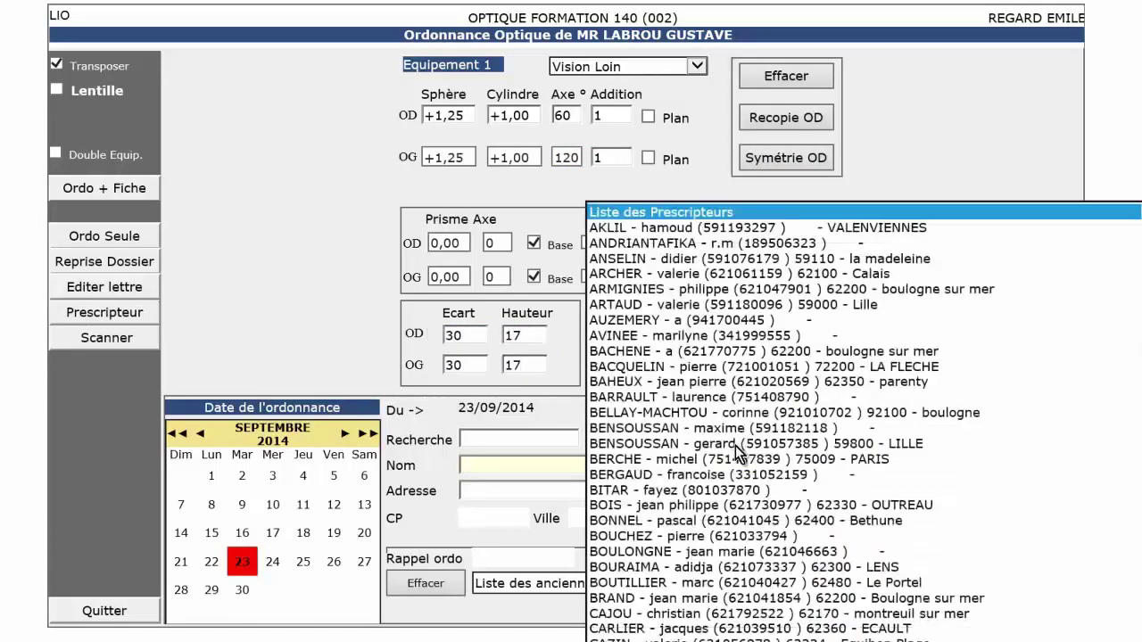
pyautogui.click(730, 274)
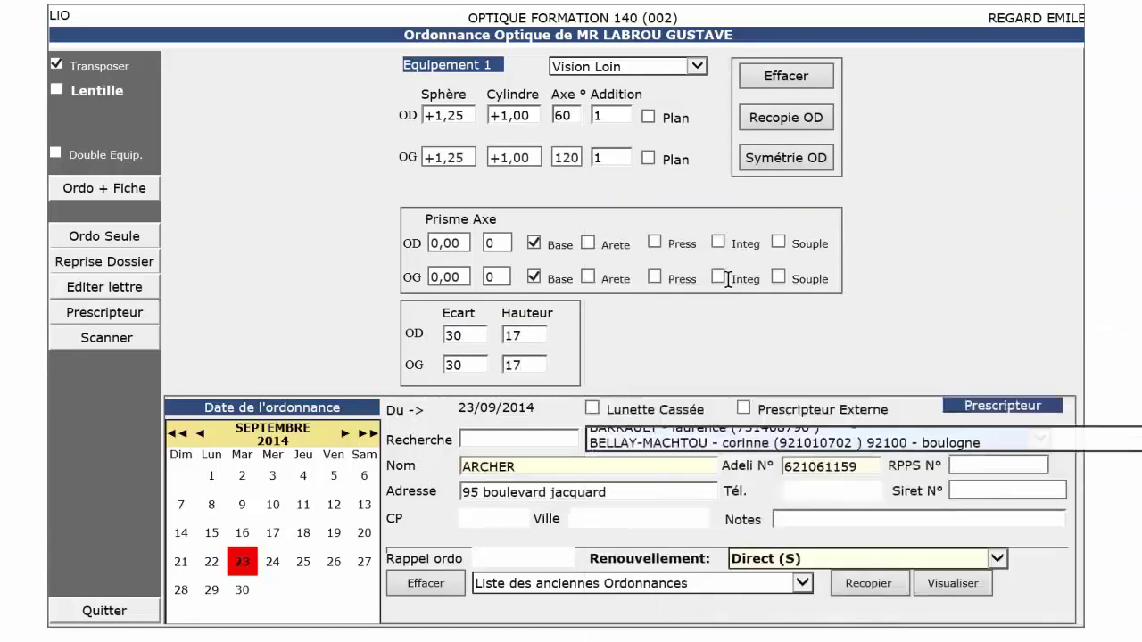
pyautogui.click(117, 189)
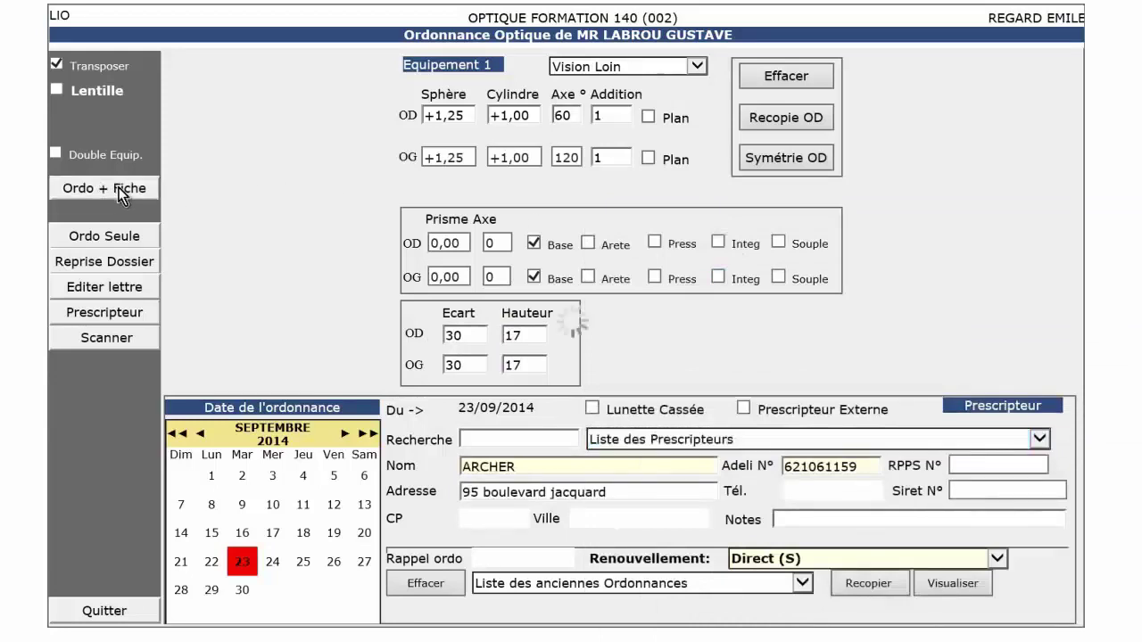
# Add frame 102779 and Ultra MINCE lenses ZEISS OFF SUPERB BOOK ORG 174 LT 55/60 for both eyes, then confirm the equipment.
pyautogui.write('102779')
pyautogui.press('Return')
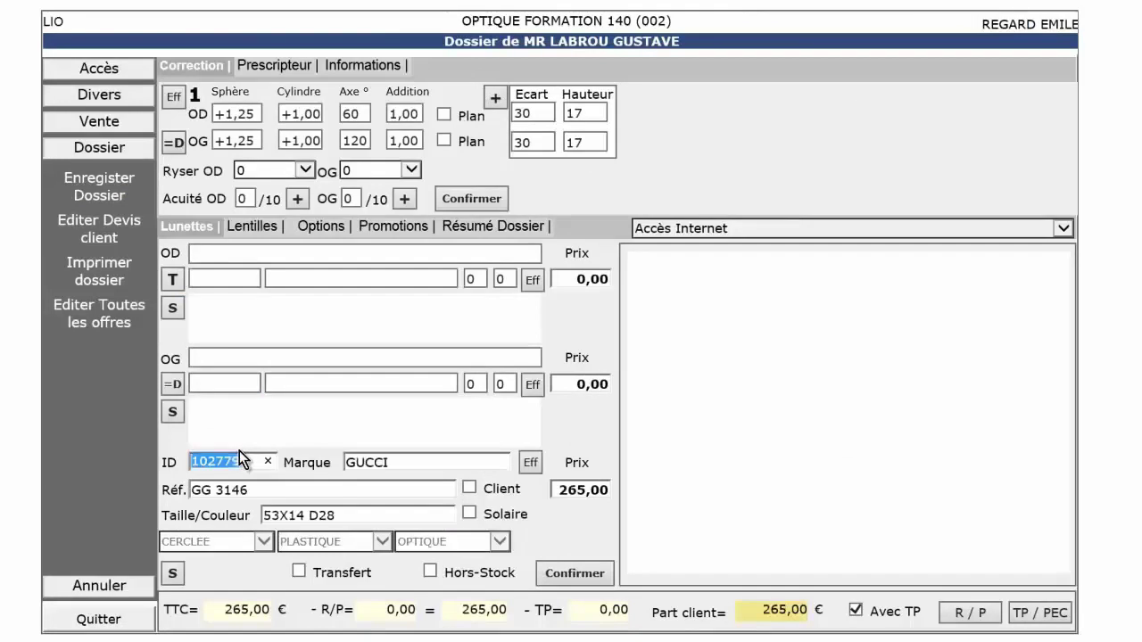
pyautogui.click(173, 279)
pyautogui.click(532, 127)
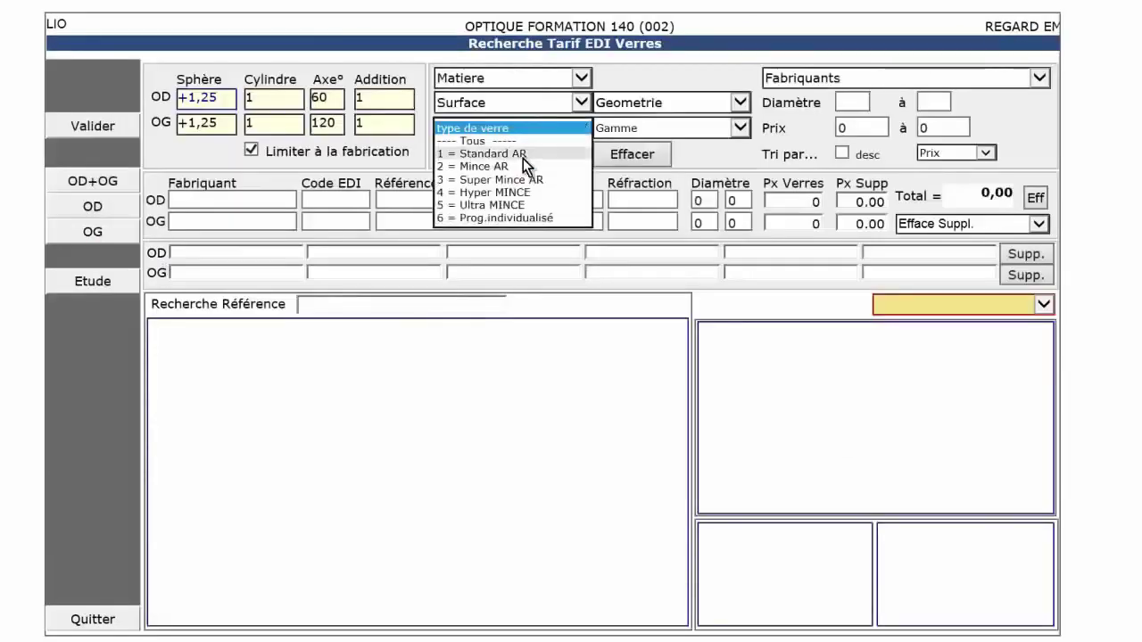
pyautogui.click(498, 206)
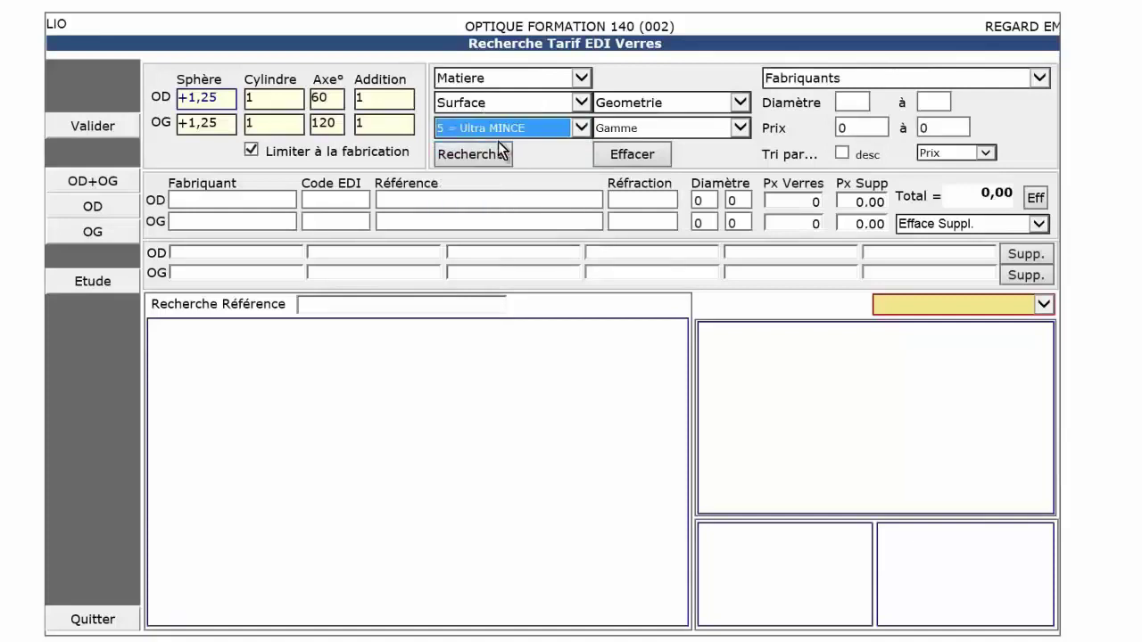
pyautogui.click(497, 156)
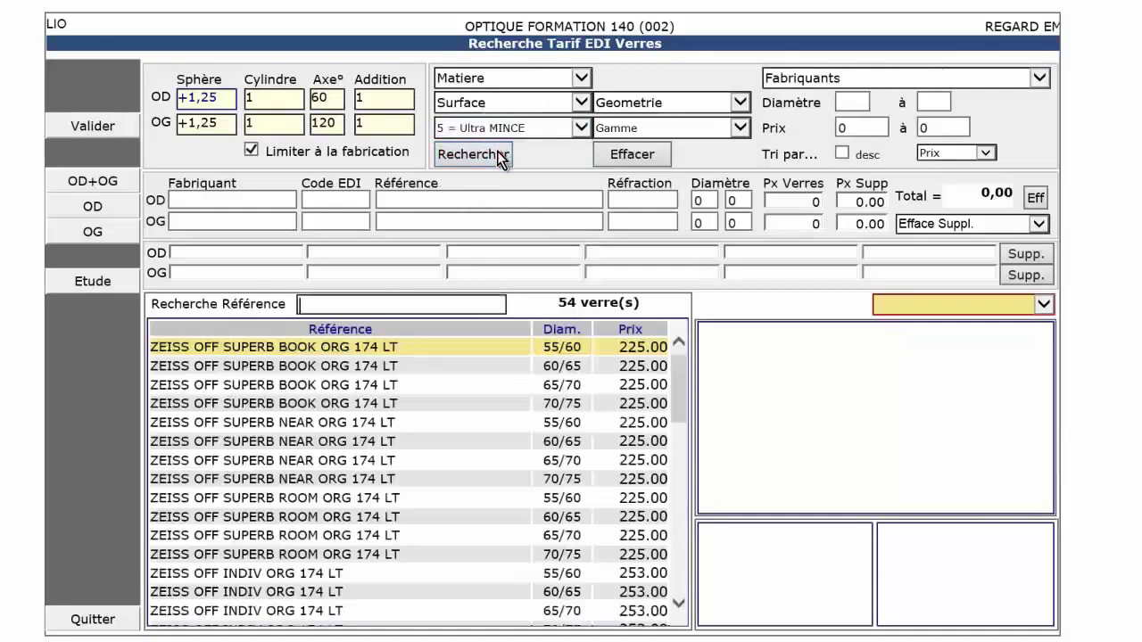
pyautogui.click(287, 348)
pyautogui.click(100, 133)
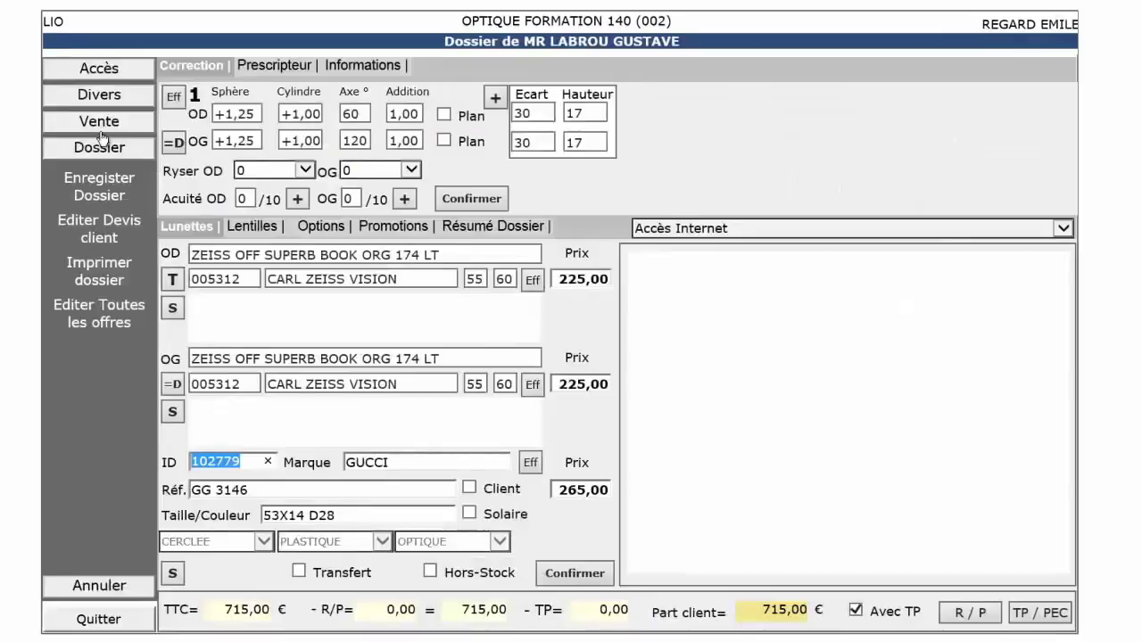
pyautogui.click(570, 578)
# Apply manual RC 1 coverage of 10 for OD, 10 for OG and 50 for the frame, and confirm it with the PEC authorisation number.
pyautogui.click(1037, 614)
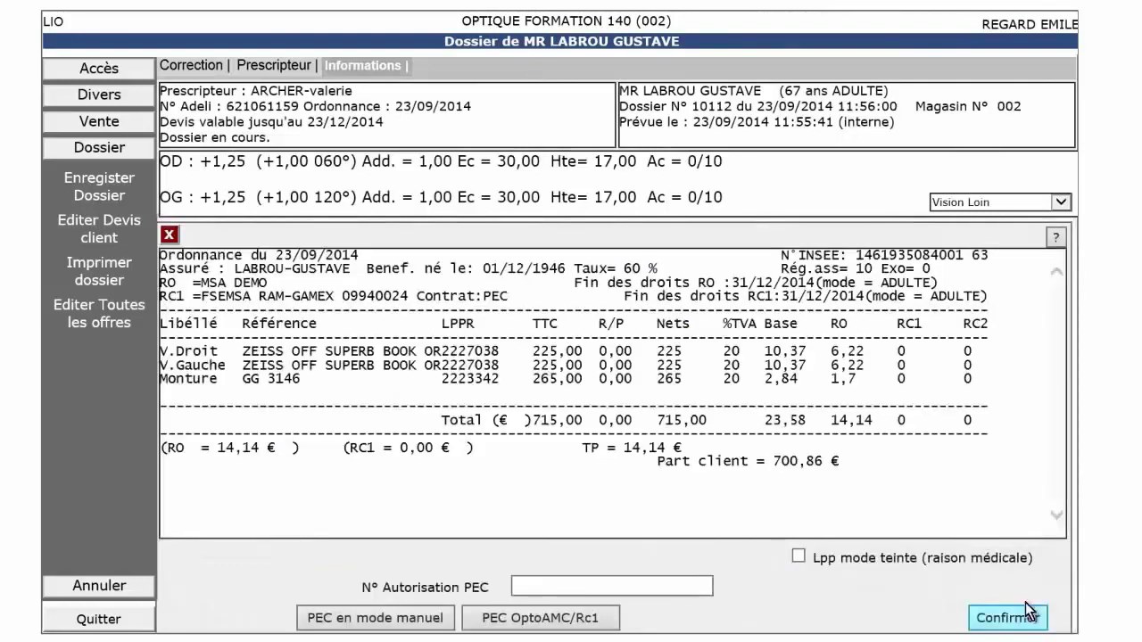
pyautogui.click(343, 619)
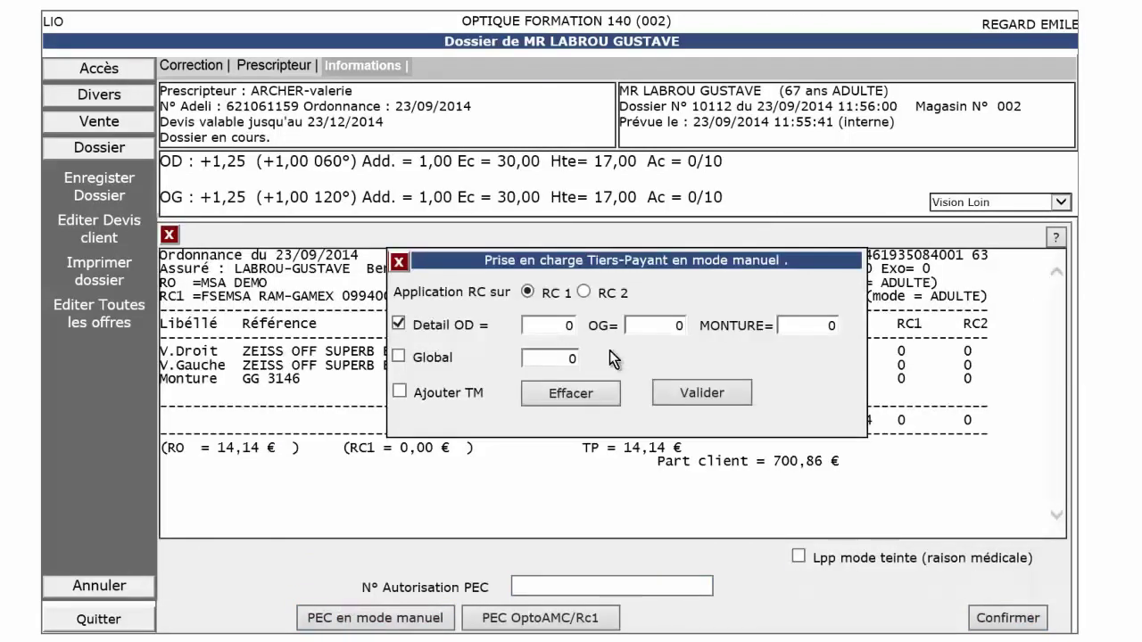
pyautogui.click(584, 326)
pyautogui.write('10')
pyautogui.press('Tab')
pyautogui.write('10')
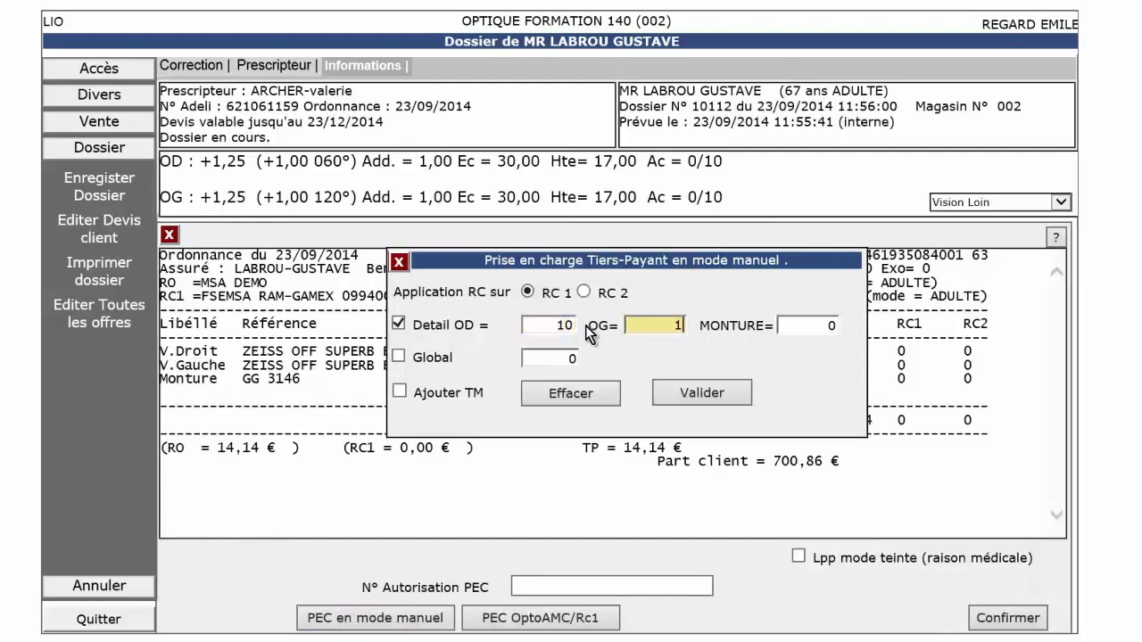
pyautogui.press('Tab')
pyautogui.write('50')
pyautogui.click(700, 394)
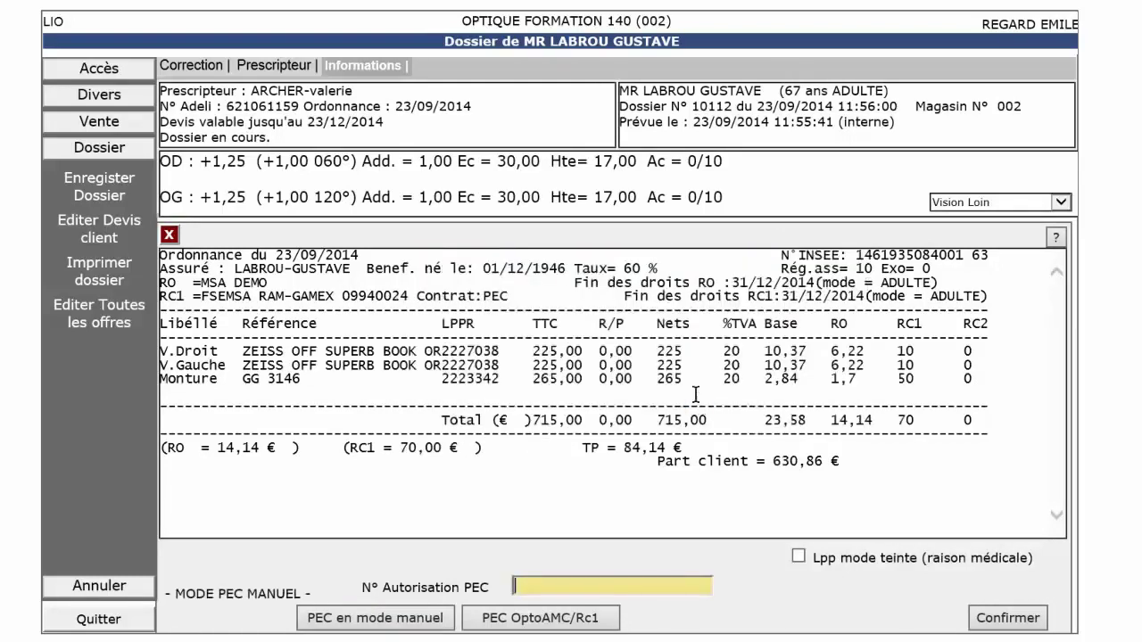
pyautogui.write('12345678')
pyautogui.click(981, 620)
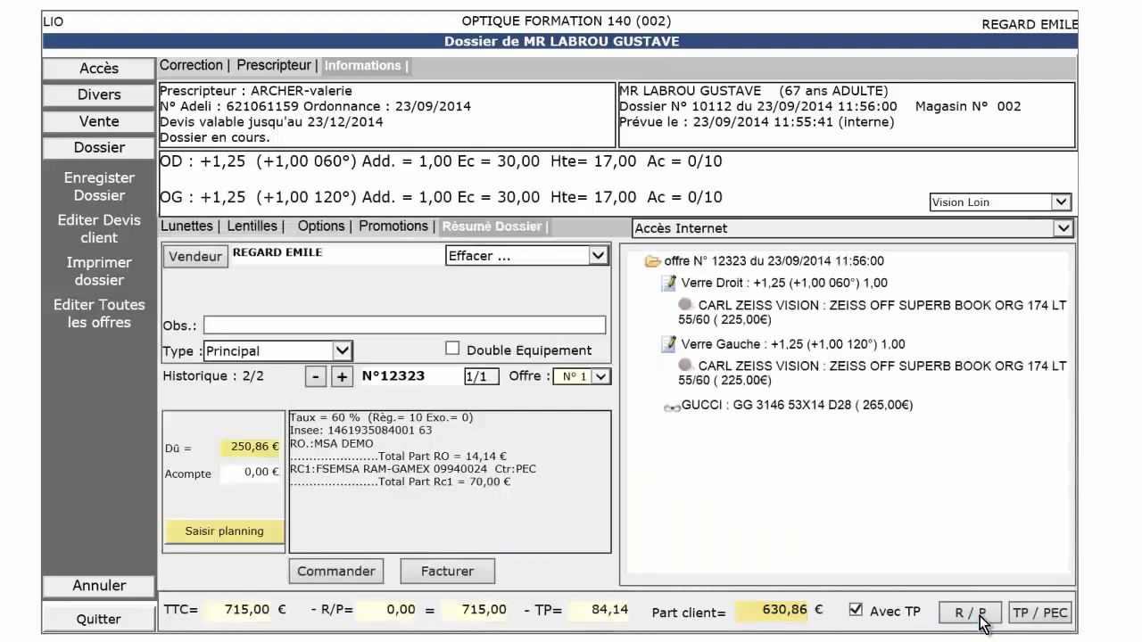
# Invoice the dossier as a secured FSE, answering that the care does not result from a private-life accident.
pyautogui.click(476, 578)
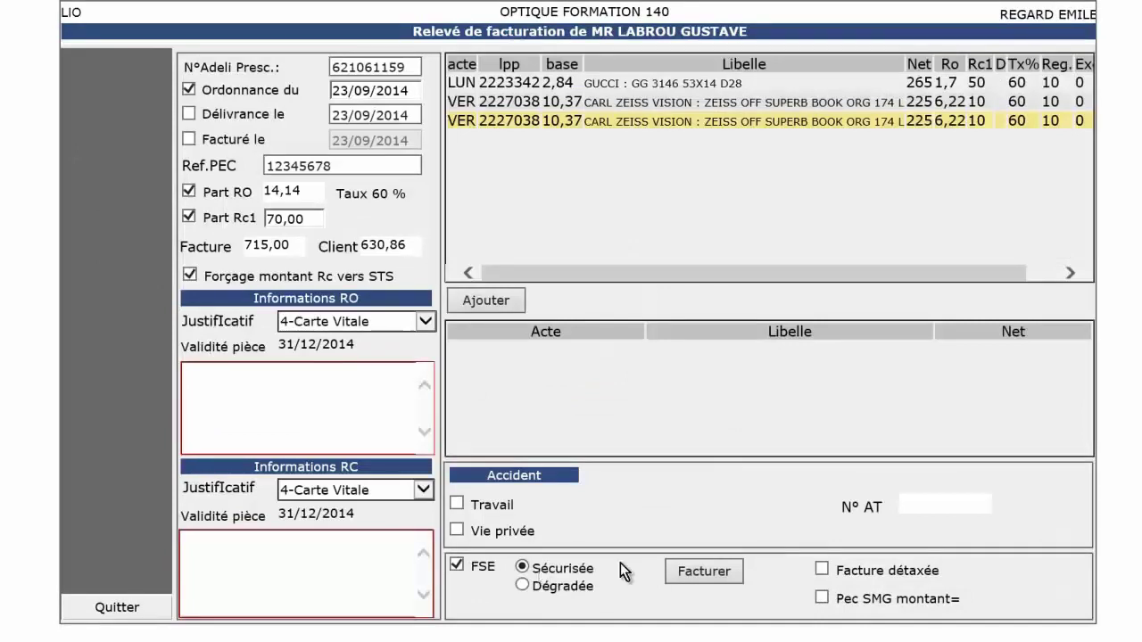
pyautogui.click(696, 573)
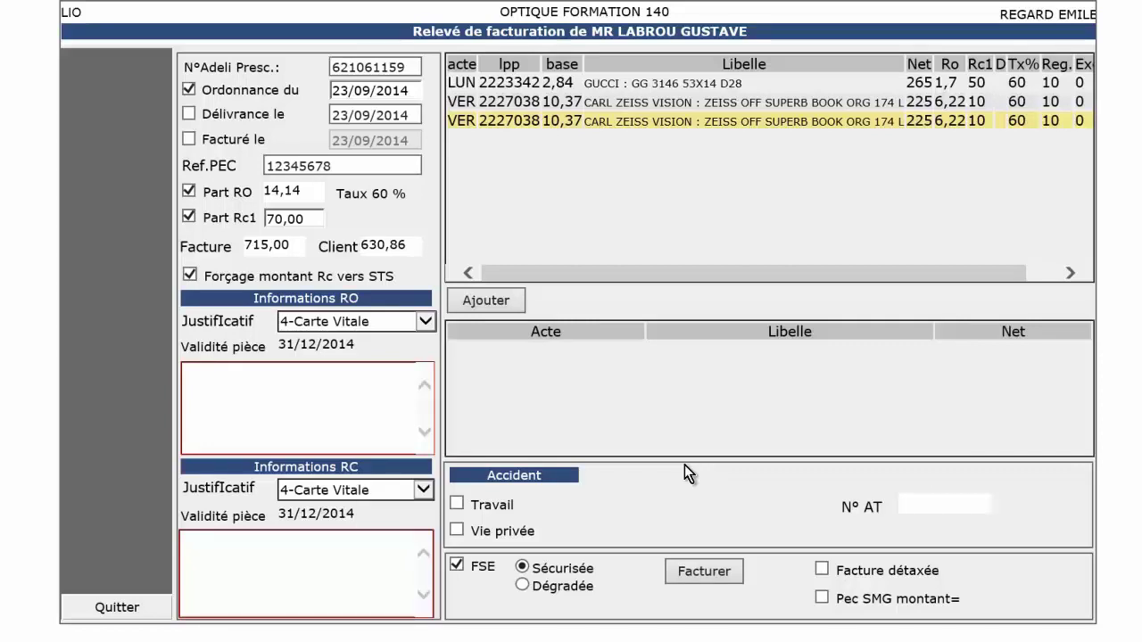
pyautogui.click(705, 573)
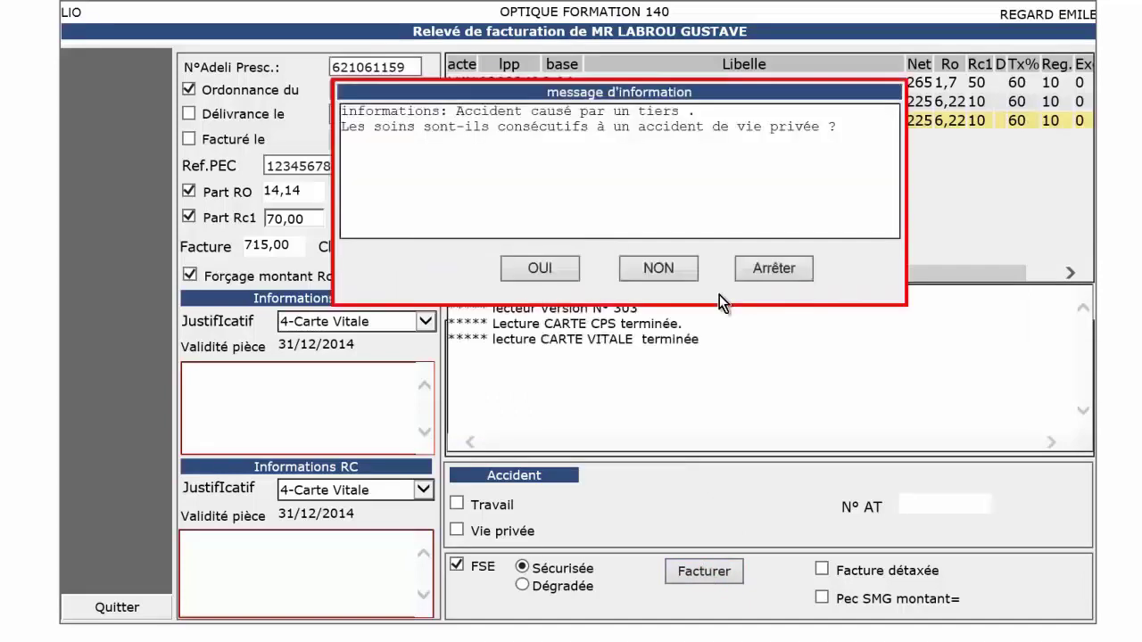
pyautogui.click(658, 266)
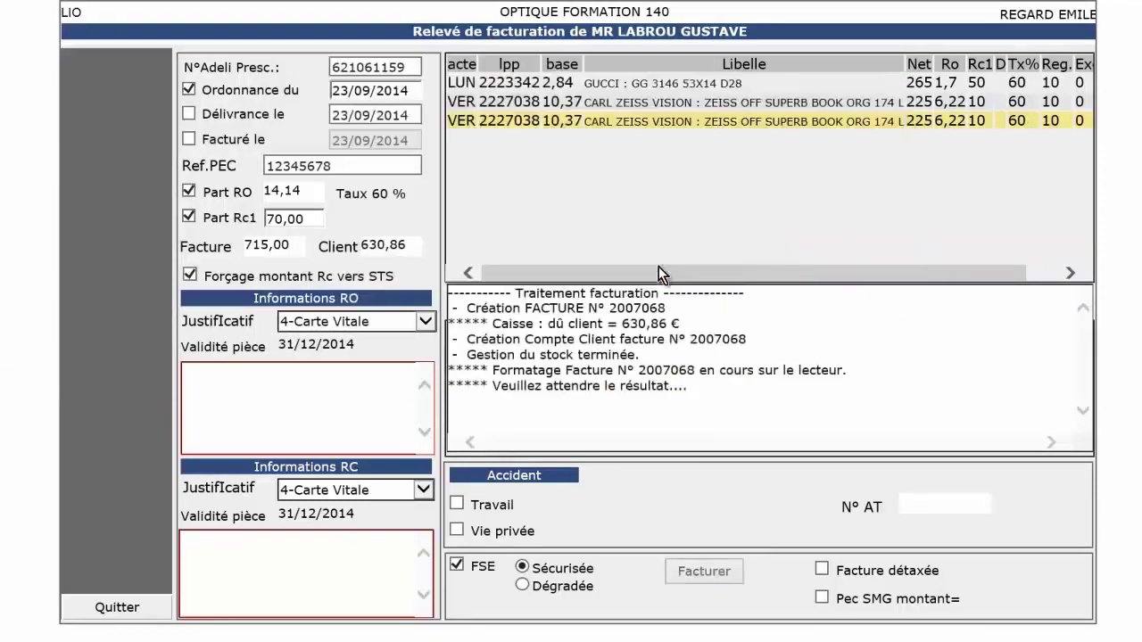